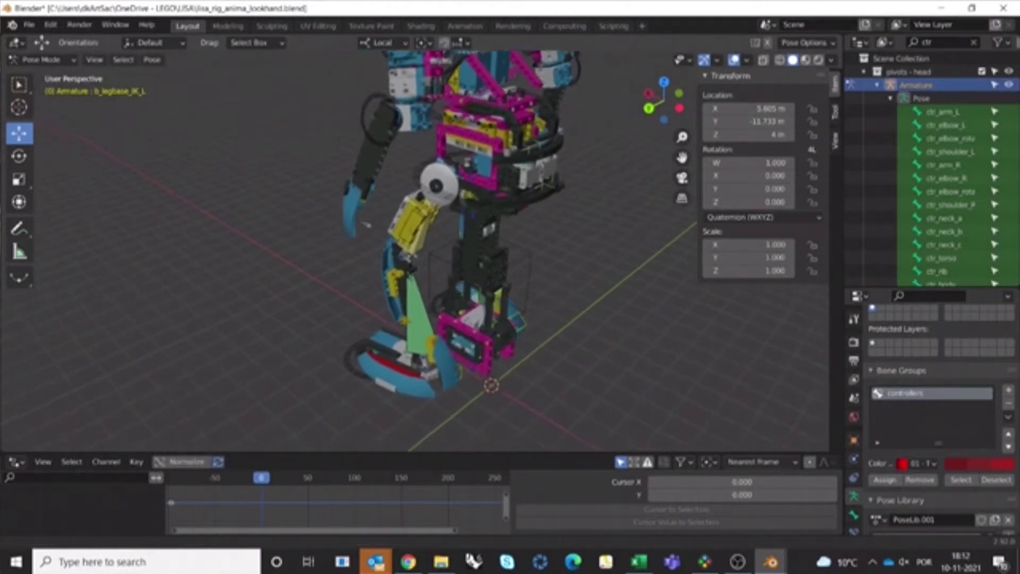
Examine the left leg's bone chain from foot to hip, selecting b_legbase_a_L and b_legbase_b_L.
scroll(385, 196, up, 4)
middle_drag(327, 233, 221, 255)
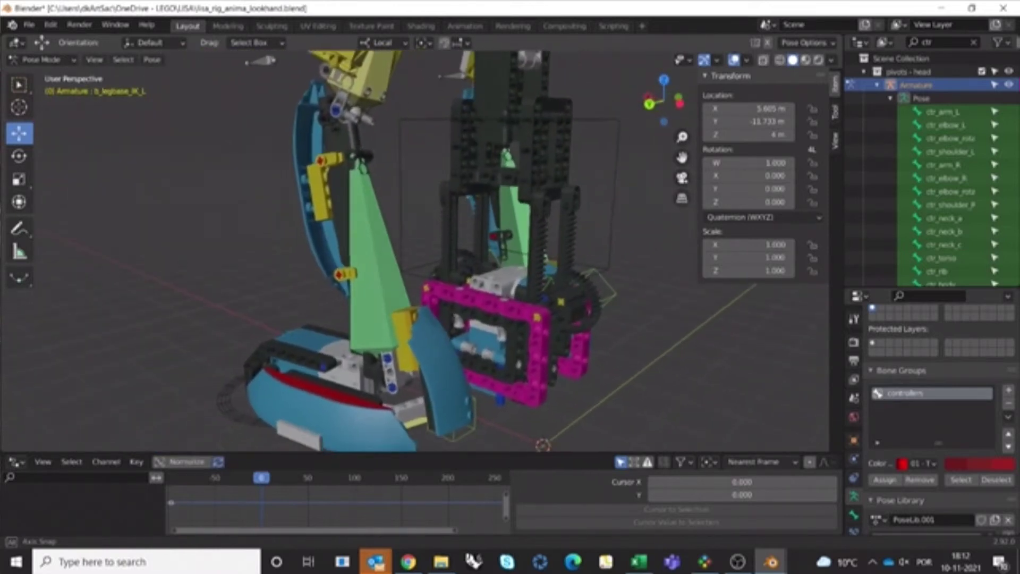
click(374, 266)
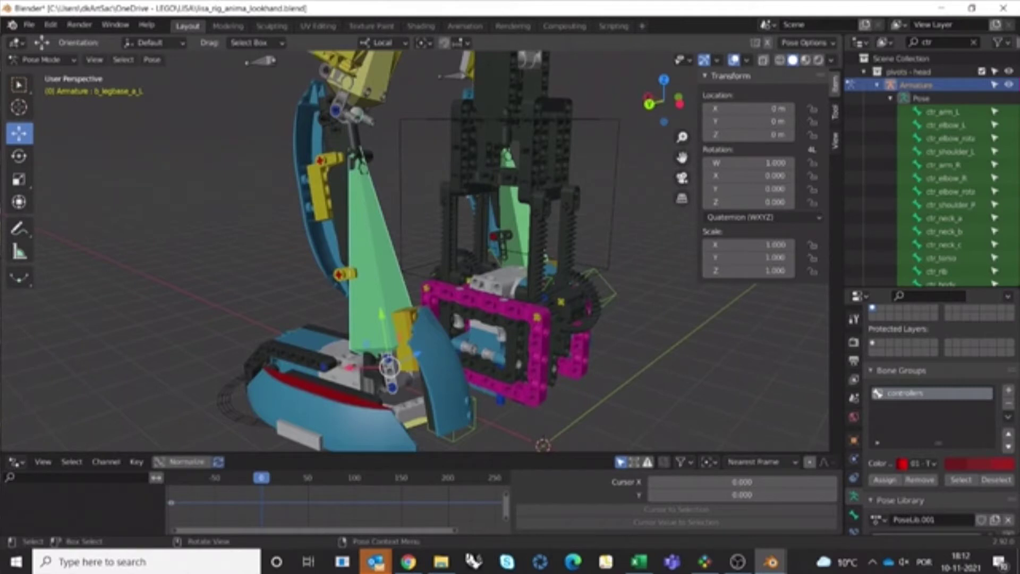
middle_drag(374, 266, 437, 417)
click(320, 296)
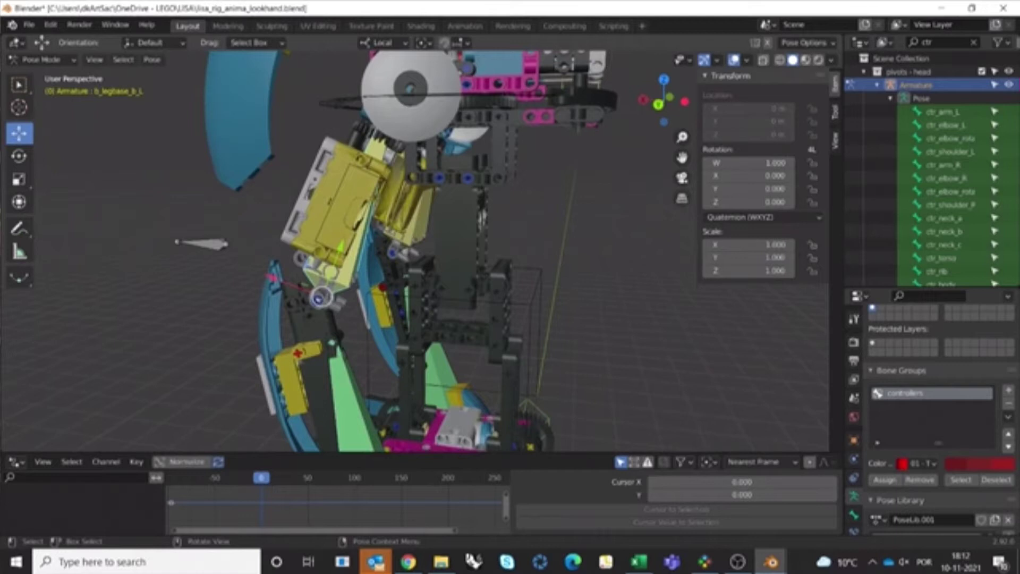
shift+middle_drag(321, 298, 229, 430)
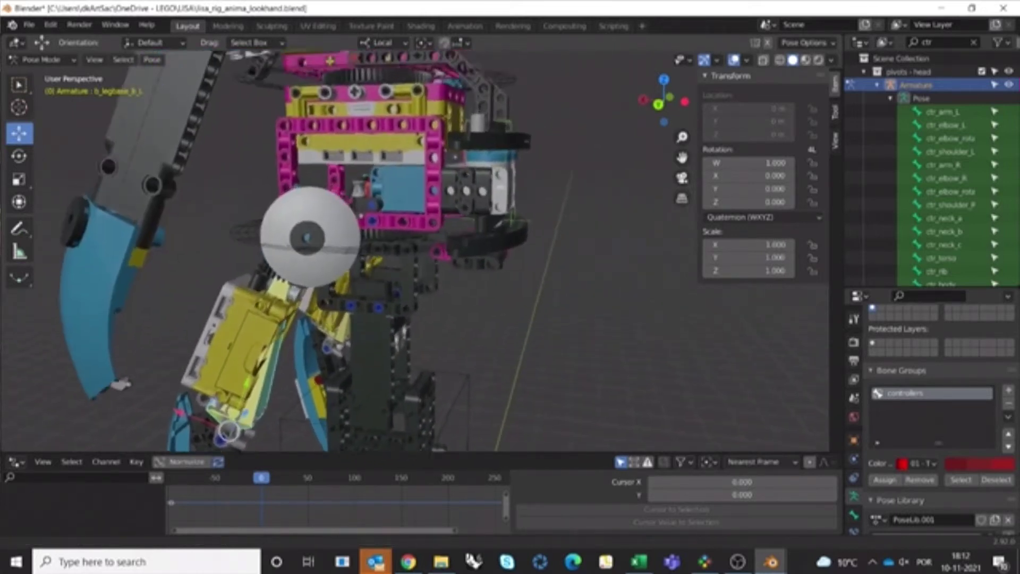
shift+middle_drag(197, 401, 190, 452)
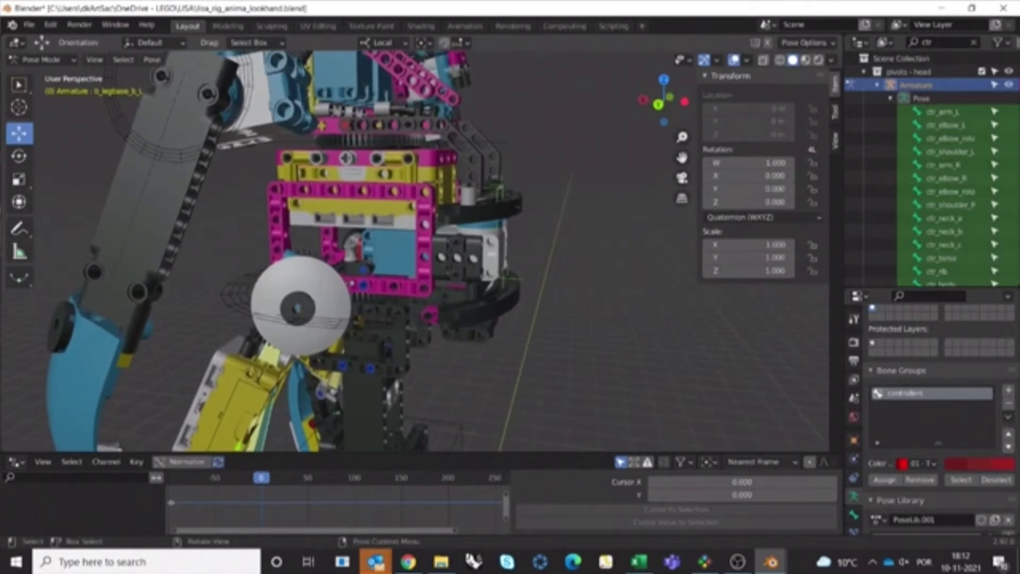
shift+middle_drag(223, 420, 298, 79)
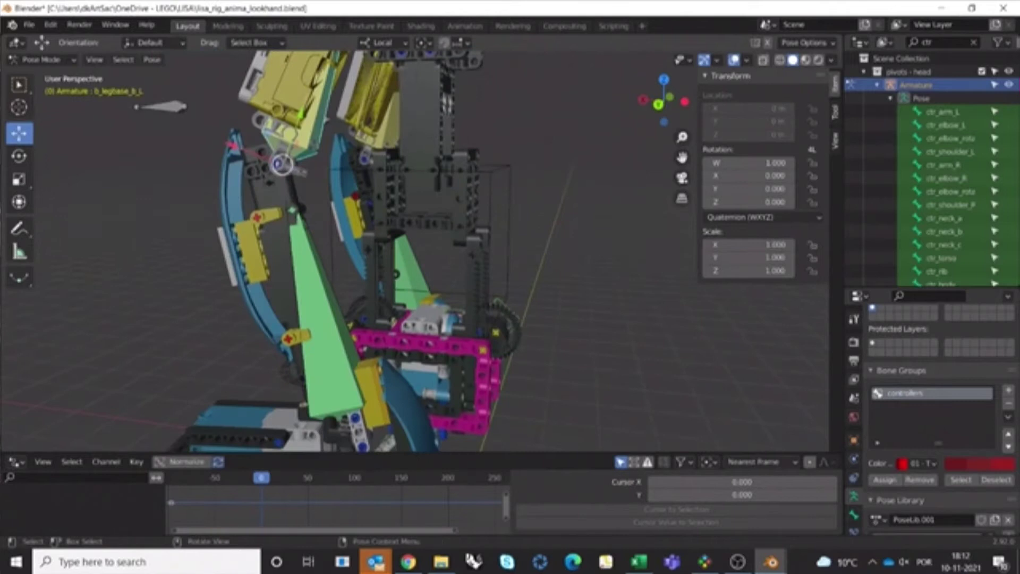
shift+middle_drag(276, 98, 292, 277)
shift+middle_drag(318, 244, 122, 331)
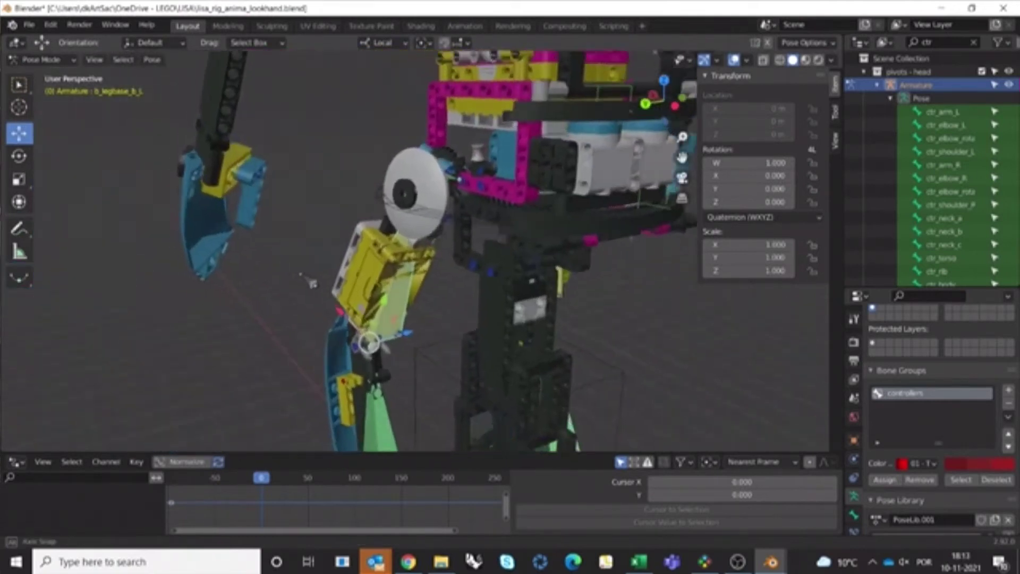
middle_drag(313, 283, 370, 320)
Try moving the left leg's IK bone, b_legbase_IK_L, away from the hip and partway back, and undo both moves.
click(367, 319)
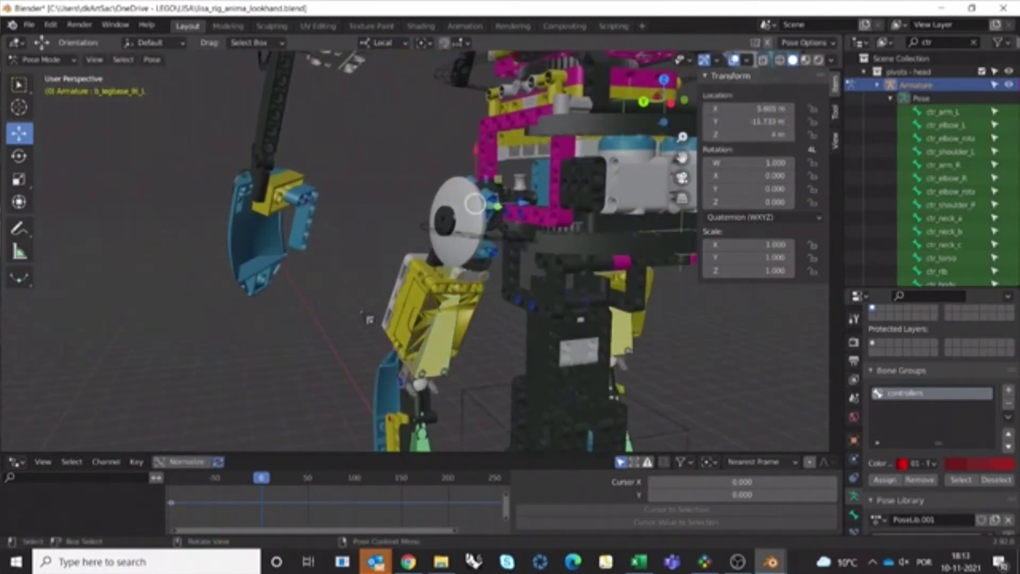
scroll(369, 319, down, 8)
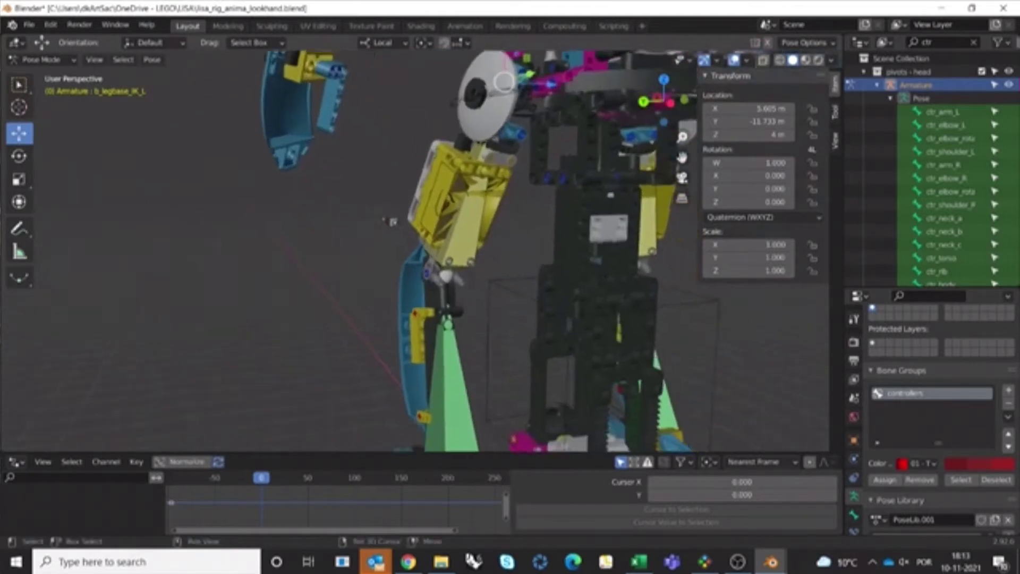
middle_drag(370, 319, 300, 311)
shift+middle_drag(300, 229, 308, 418)
drag(281, 202, 469, 322)
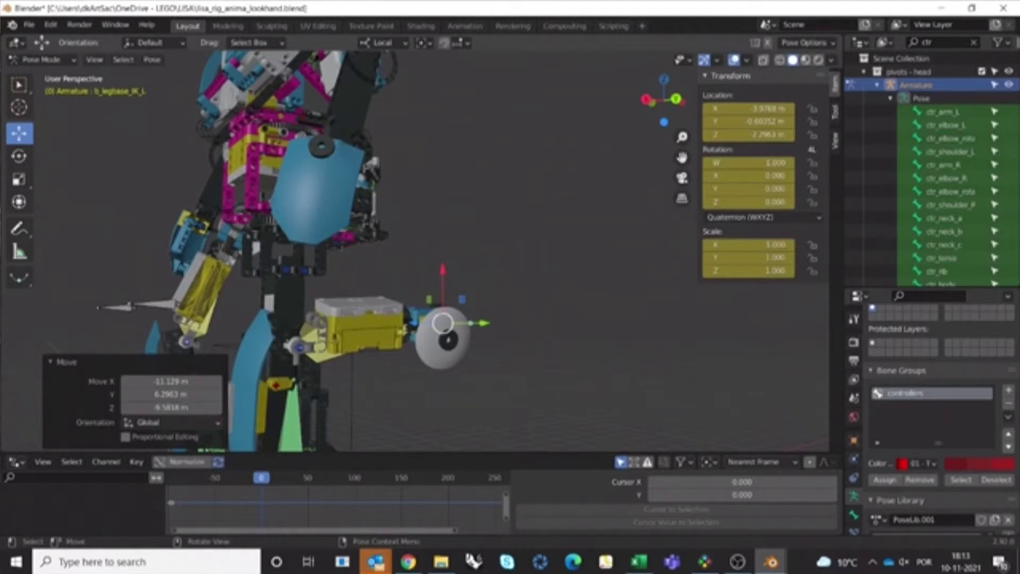
drag(443, 322, 361, 257)
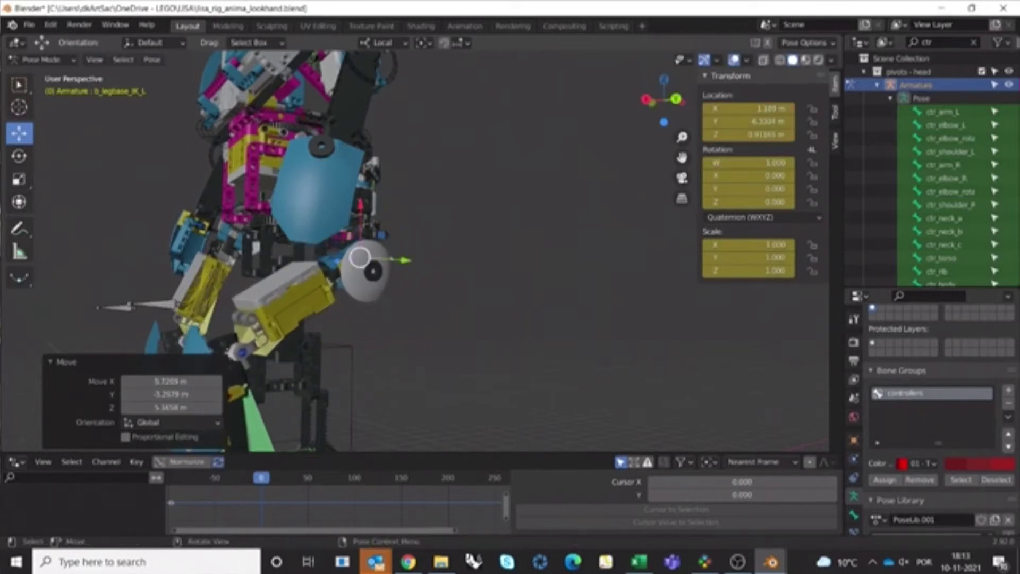
key(ctrl+z)
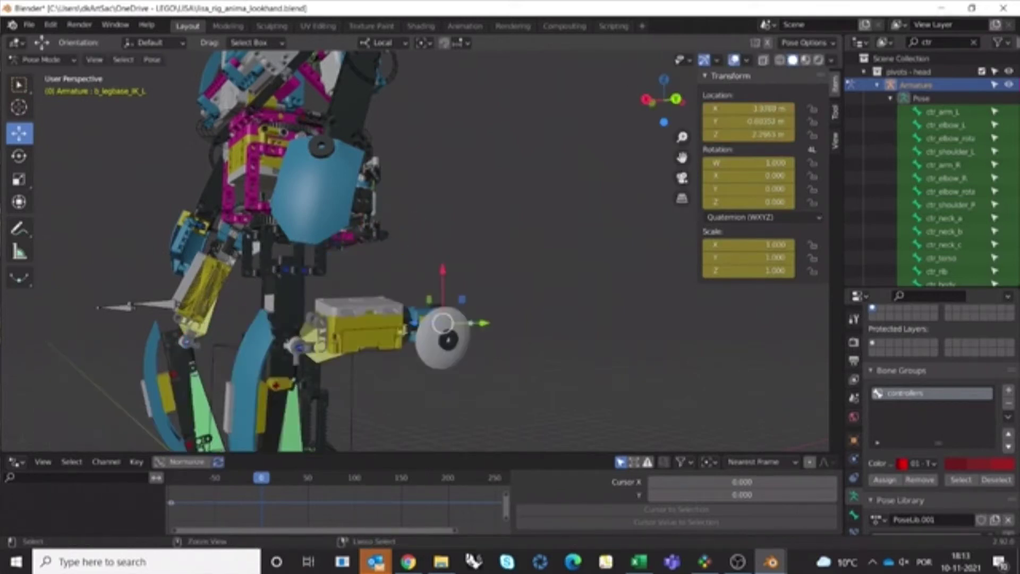
key(ctrl+z)
Try rotating the waist controller ctr_rib by about -4.75° around its local Y axis, and undo the rotation.
shift+middle_drag(360, 258, 440, 334)
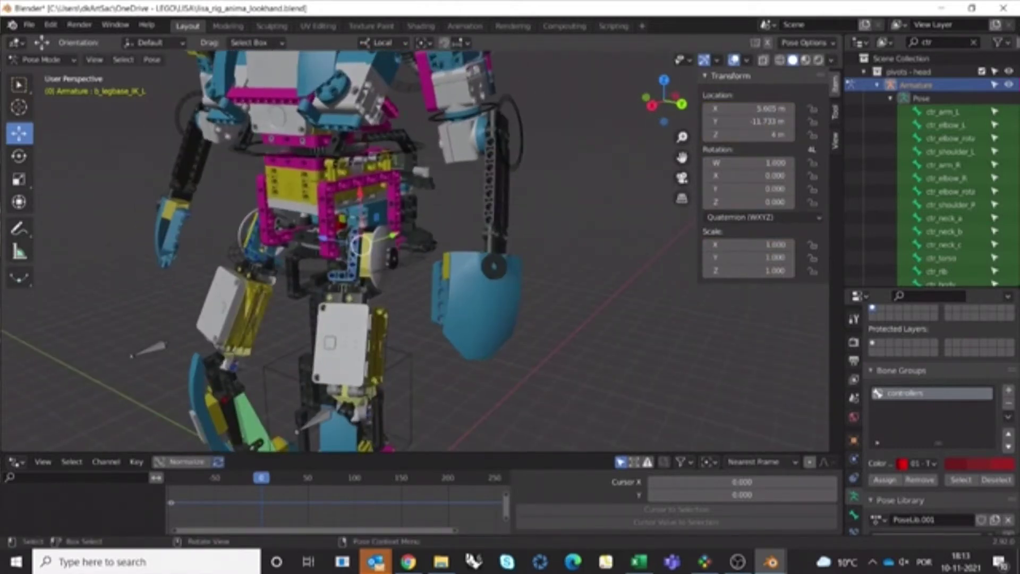
click(428, 246)
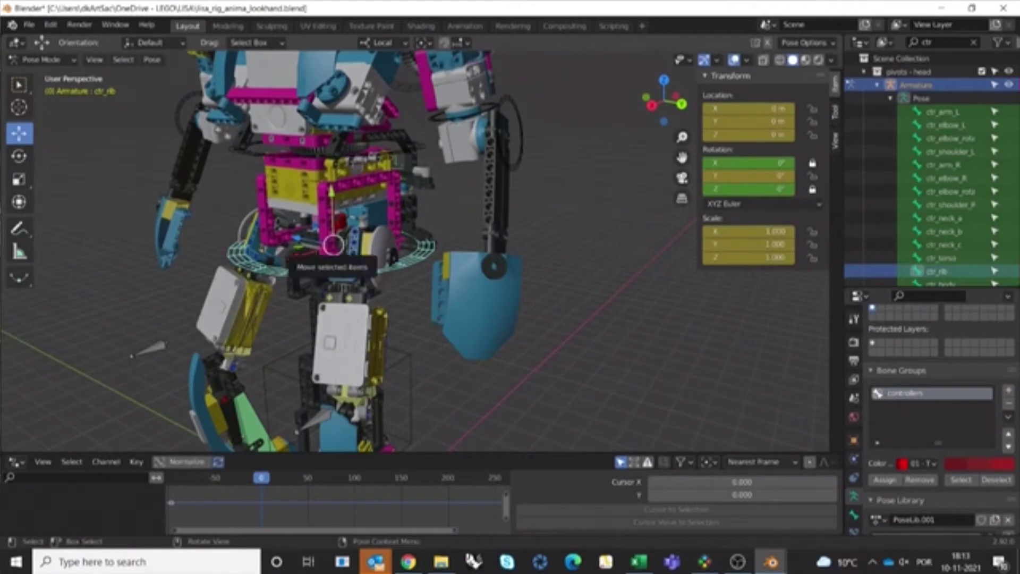
key(w)
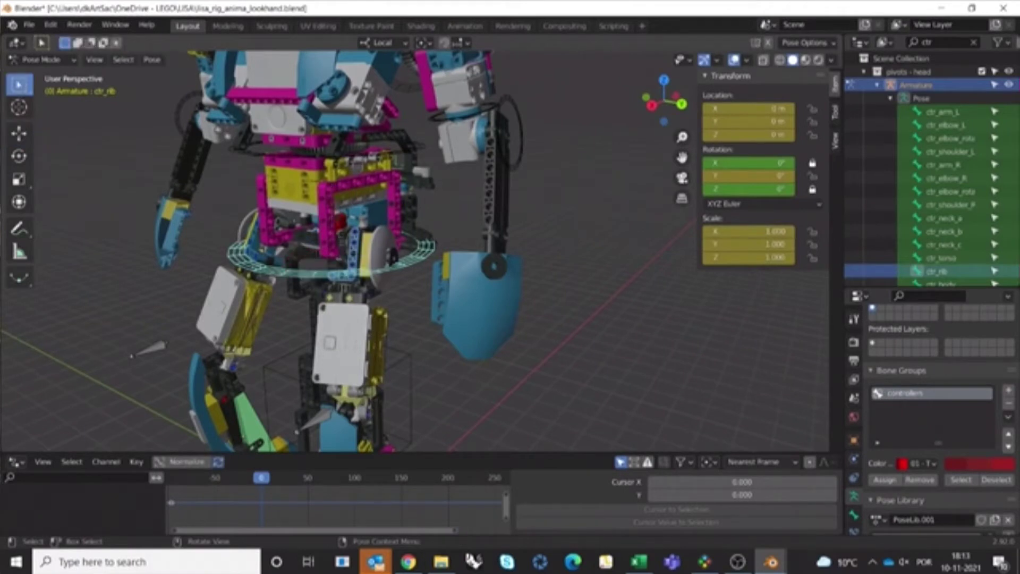
click(19, 156)
mouse_move(324, 260)
mouse_down()
mouse_move(344, 261)
mouse_move(319, 260)
mouse_up()
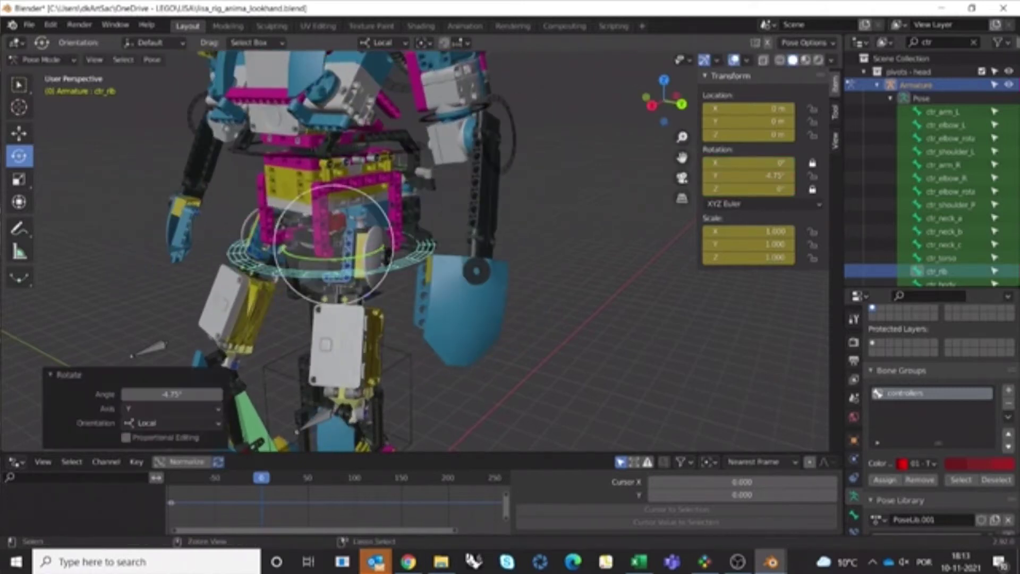
key(ctrl+z)
Try rotating the chest controller ctr_torso around its local Y axis, and undo the rotation.
middle_drag(133, 355, 246, 273)
click(320, 135)
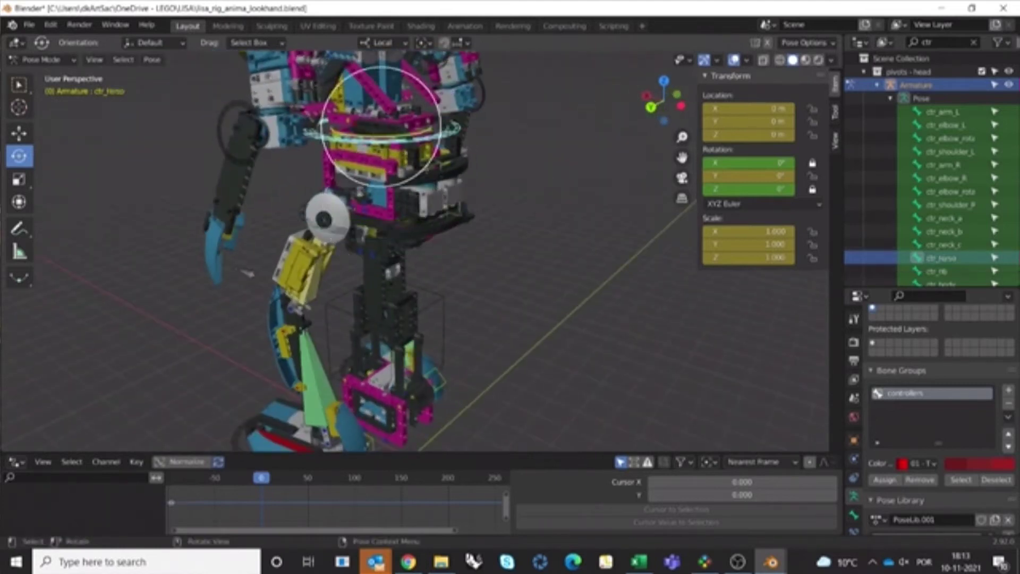
key(r)
key(y)
drag(372, 137, 394, 137)
key(ctrl+z)
Rotate the left shoulder controller ctr_shoulder_L around its local Y axis to about -23.5°.
shift+middle_drag(404, 176, 480, 318)
scroll(417, 252, up, 4)
scroll(499, 415, up, 2)
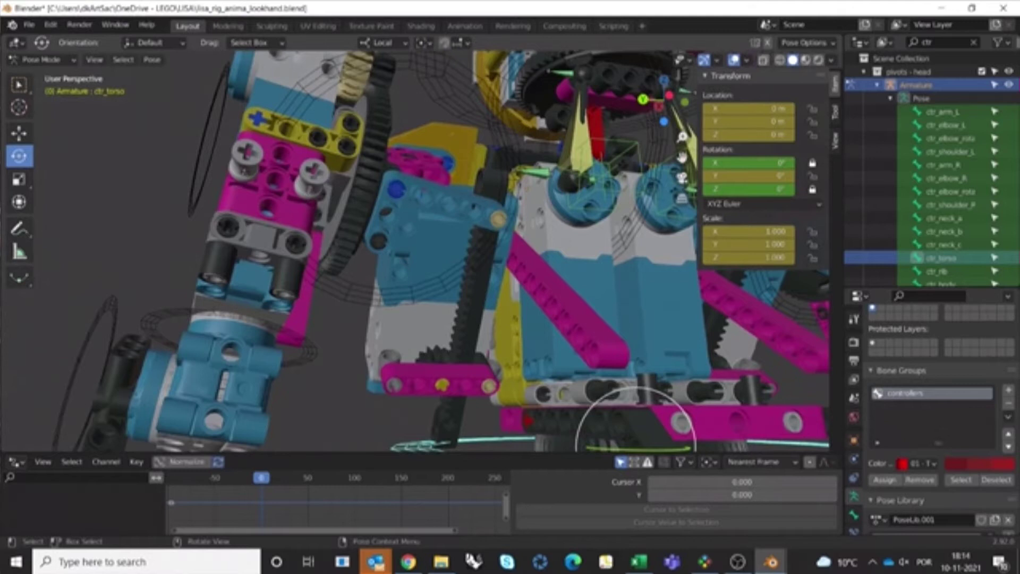
click(456, 279)
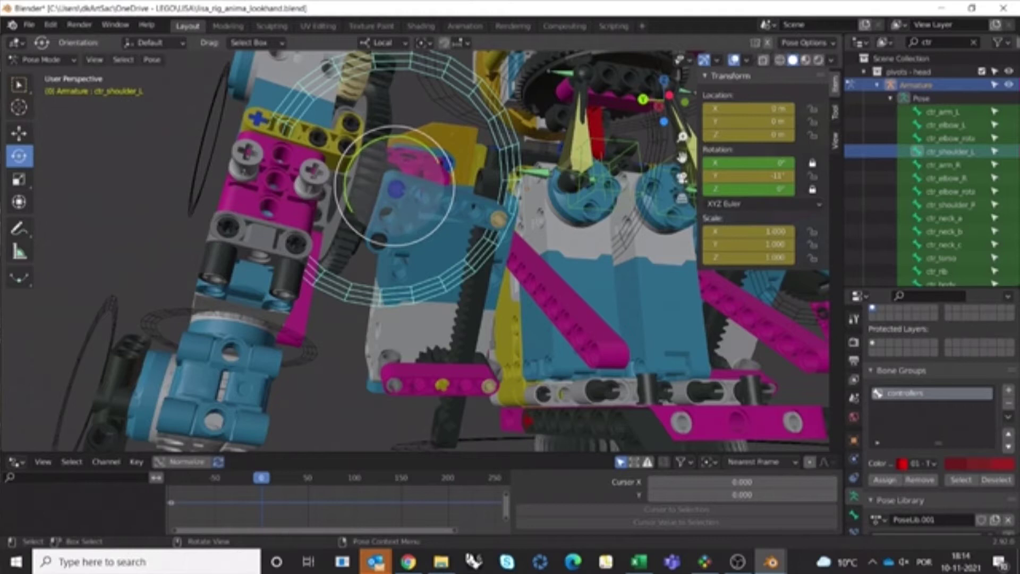
drag(391, 139, 403, 136)
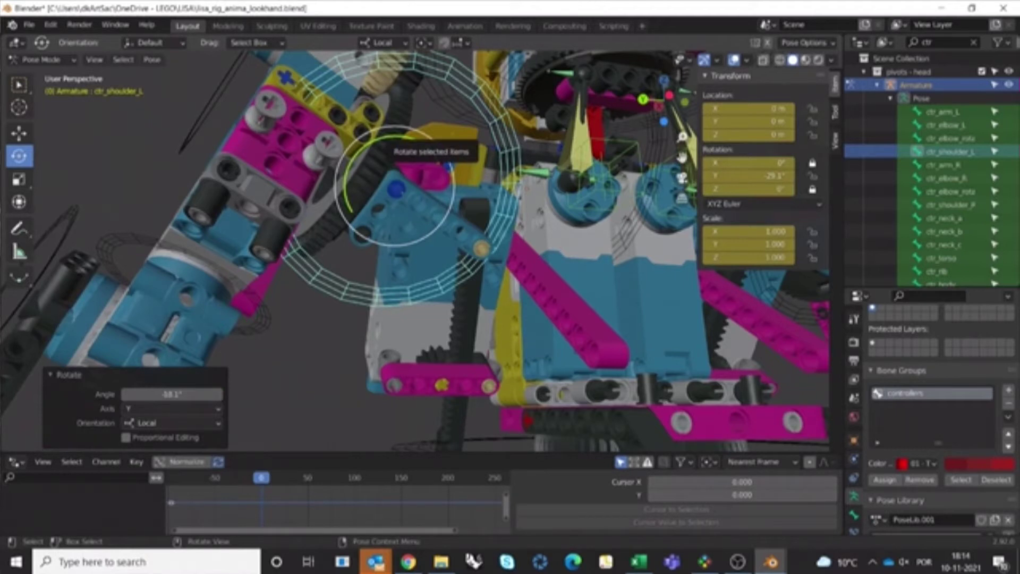
mouse_move(392, 136)
mouse_down()
mouse_move(370, 144)
mouse_move(388, 137)
mouse_up()
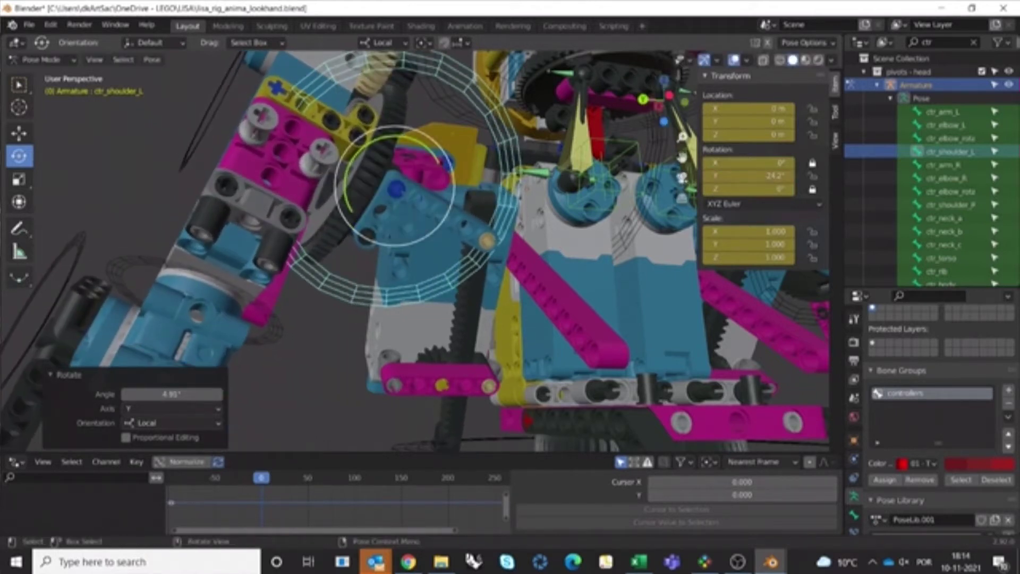
mouse_move(392, 137)
mouse_down()
mouse_move(375, 141)
mouse_move(391, 137)
mouse_up()
Rotate the ear controller on the head around its local Y axis to about -30.6°.
middle_drag(394, 140, 558, 194)
scroll(497, 157, down, 6)
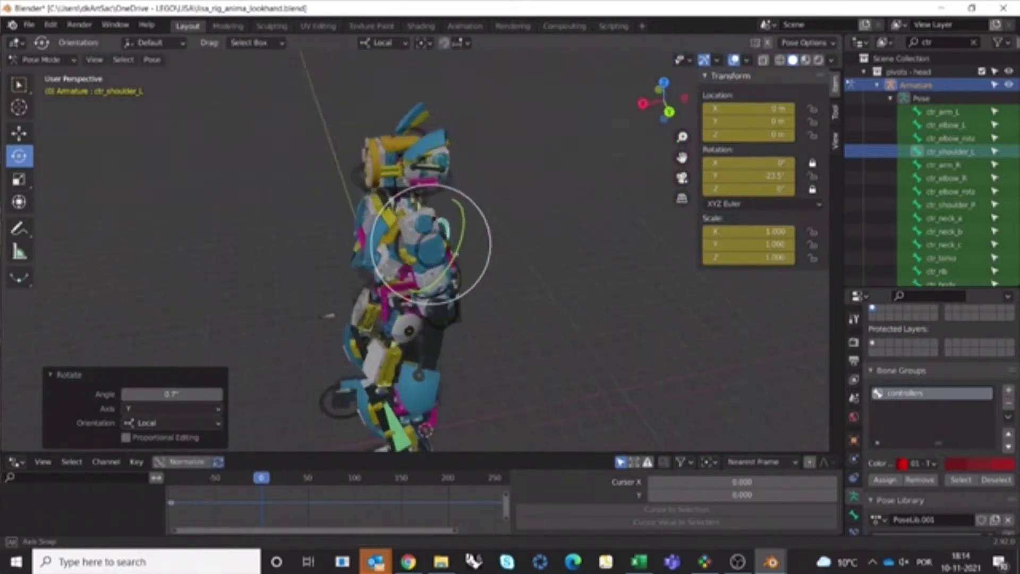
middle_drag(534, 156, 547, 158)
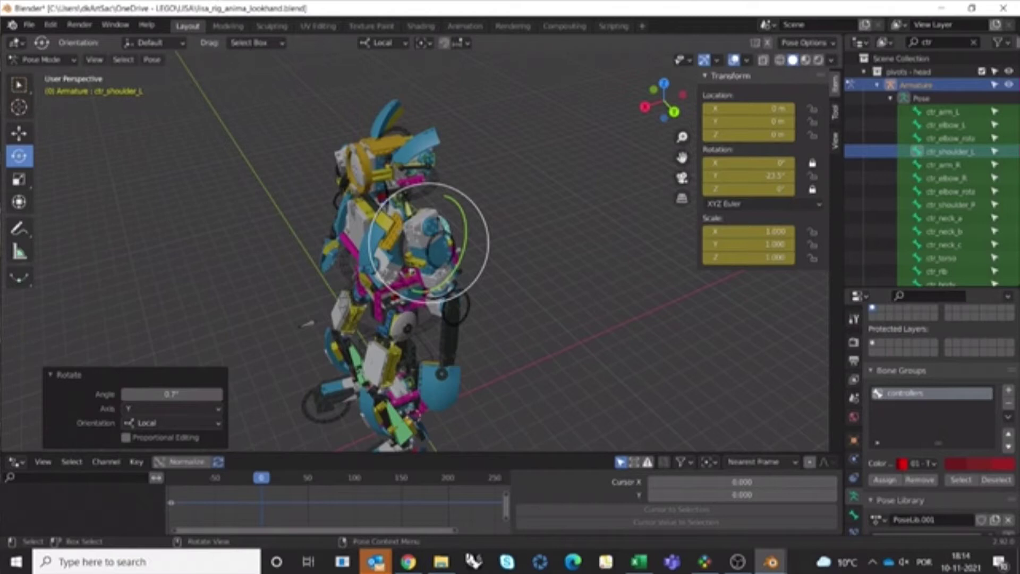
middle_drag(510, 297, 292, 186)
scroll(460, 372, up, 3)
scroll(461, 372, up, 2)
scroll(292, 186, up, 3)
scroll(414, 249, down, 6)
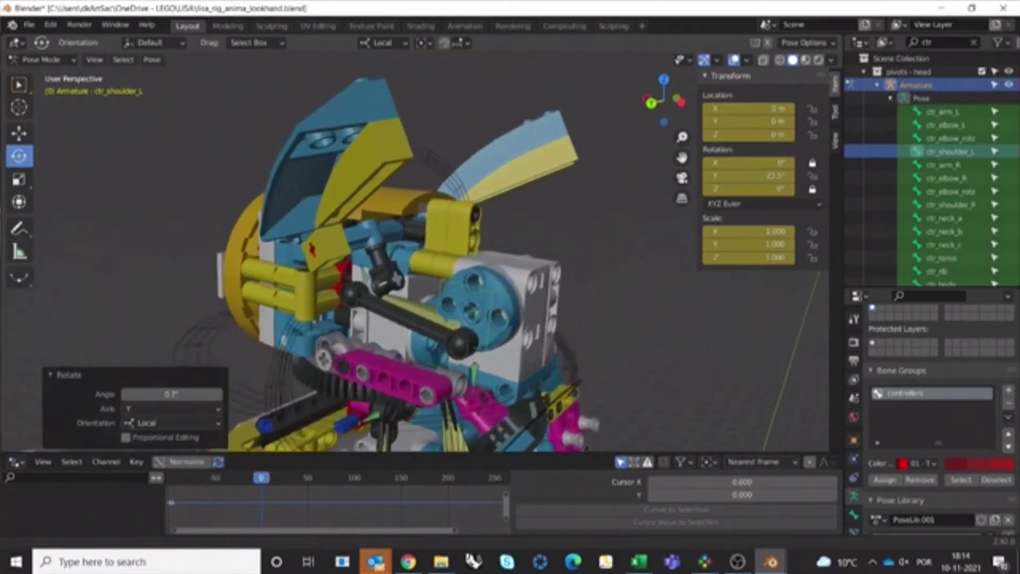
click(446, 175)
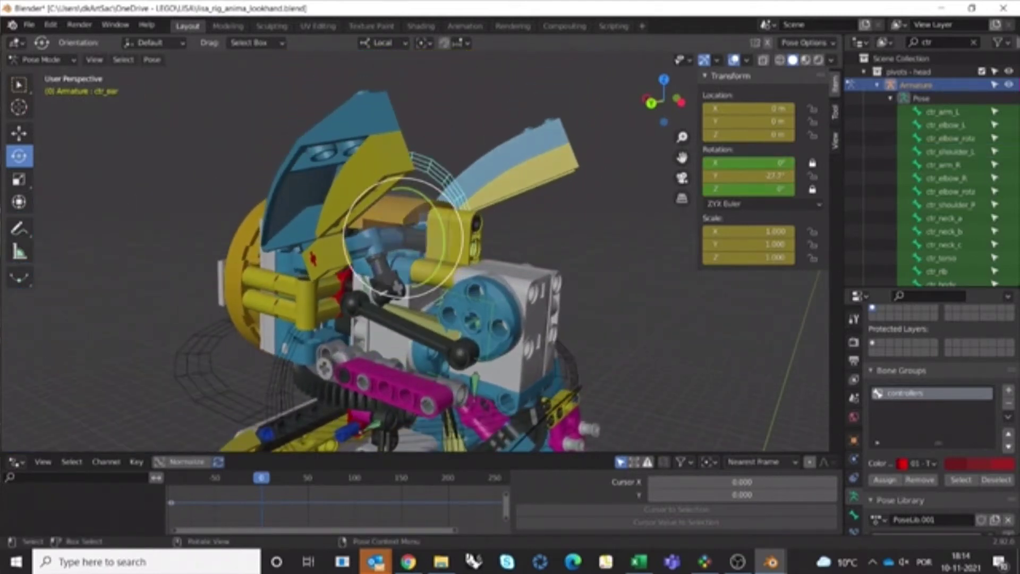
mouse_move(429, 204)
mouse_down()
mouse_move(436, 215)
mouse_move(425, 178)
mouse_move(444, 219)
mouse_move(428, 183)
mouse_up()
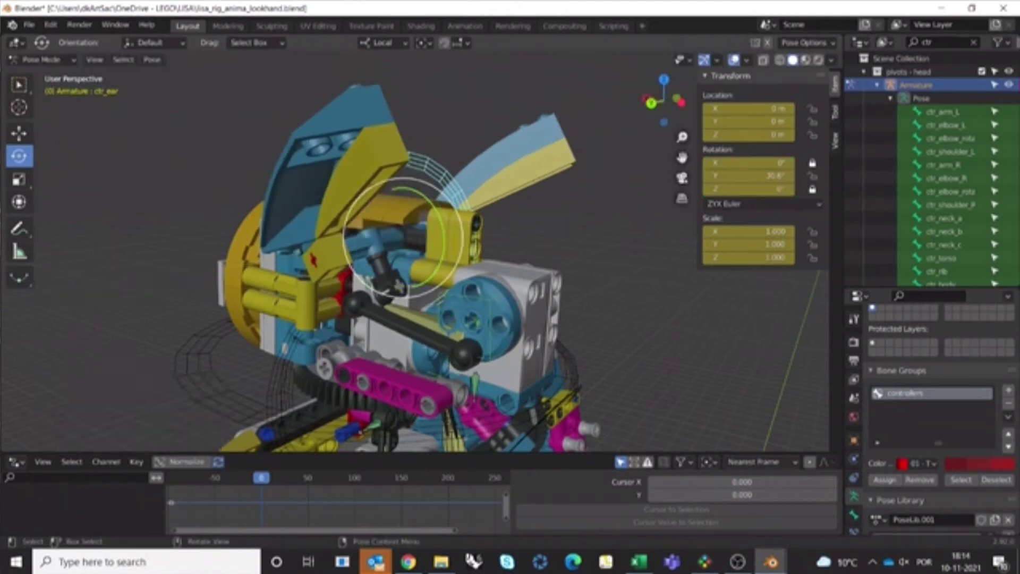
Select the neck controller ctr_neck_c, and rotate ctr_neck_a by about 4.75° around its local Y axis.
click(214, 388)
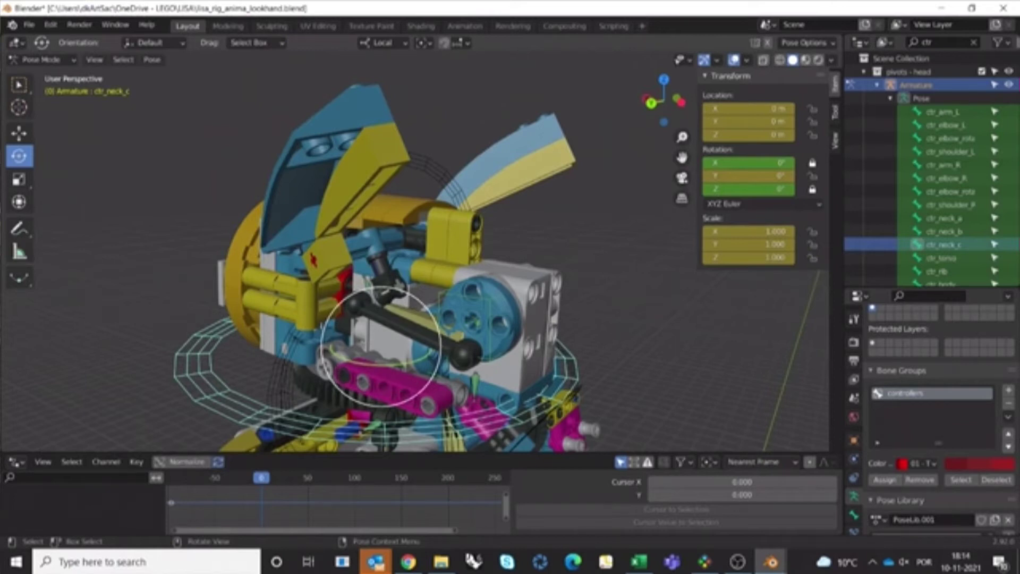
shift+middle_drag(340, 361, 345, 175)
shift+middle_drag(489, 342, 367, 227)
middle_drag(468, 143, 471, 139)
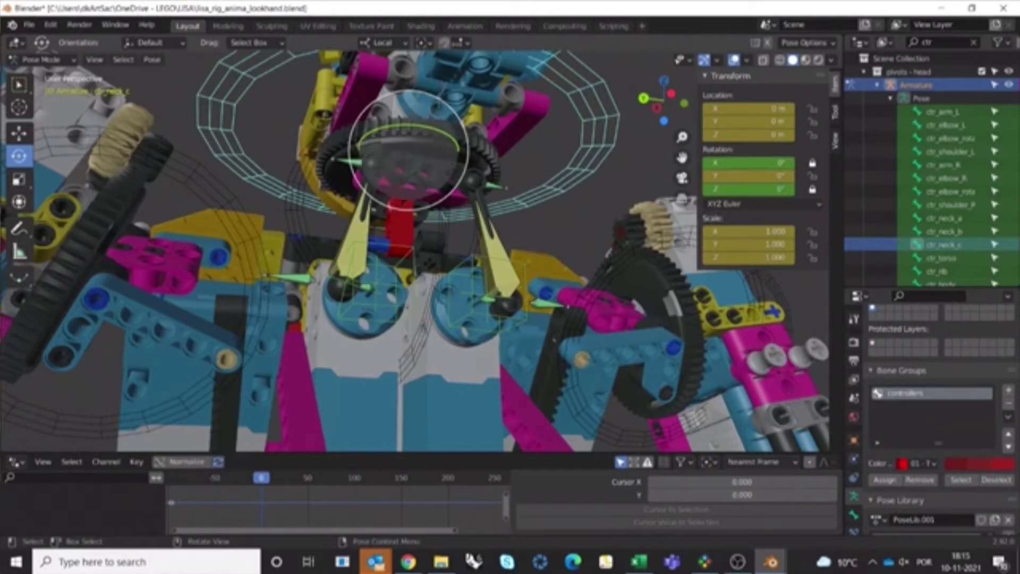
click(420, 341)
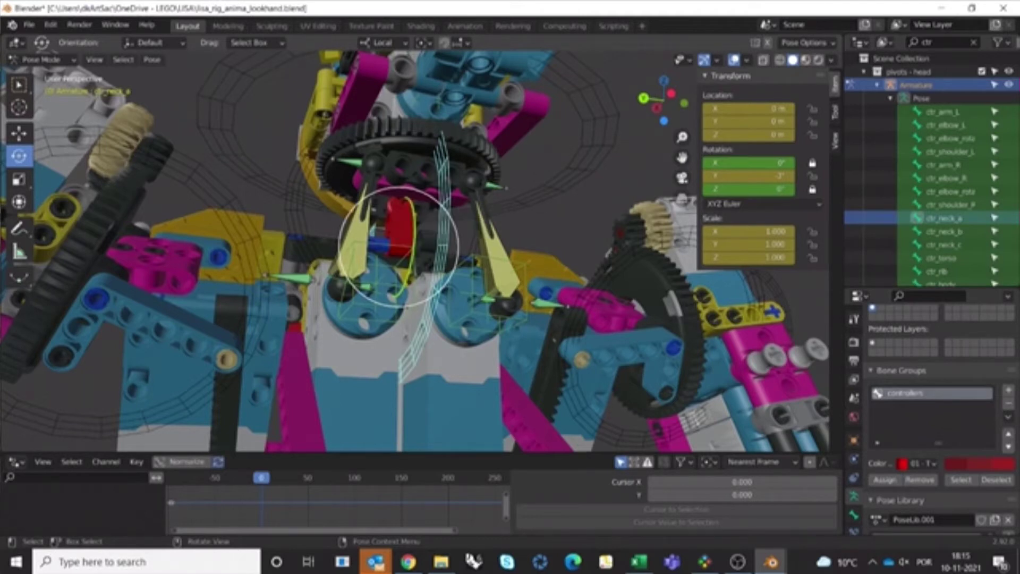
key(r)
key(y)
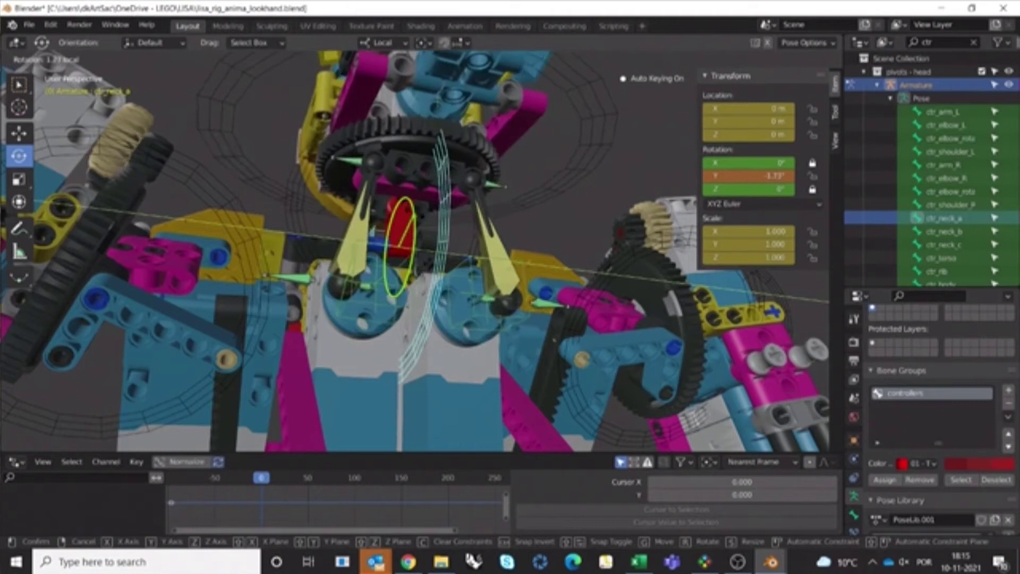
key(Return)
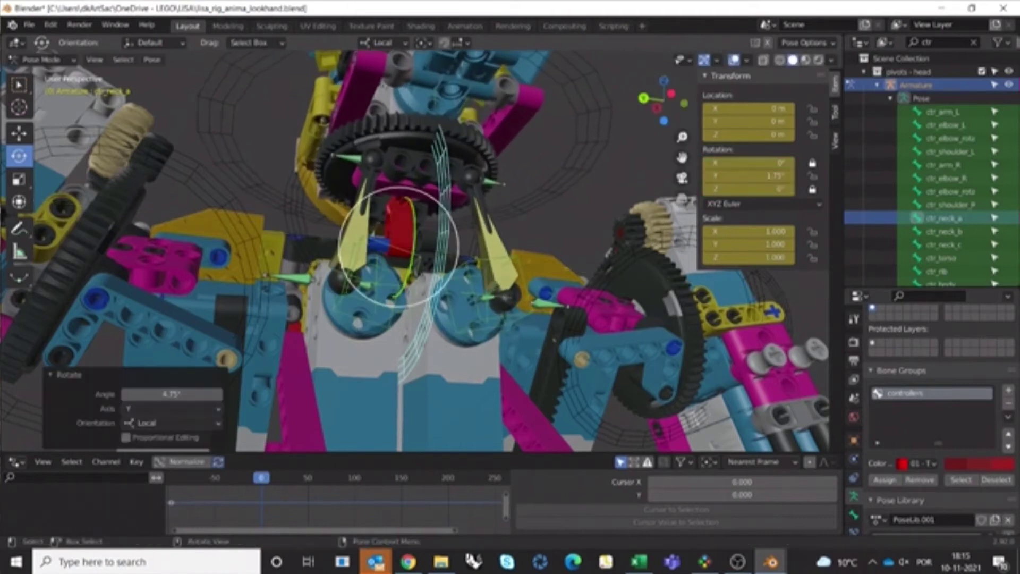
Rotate the neck controller ctr_neck_b by about -6.15° around its local Y axis.
middle_drag(510, 255, 521, 279)
click(270, 157)
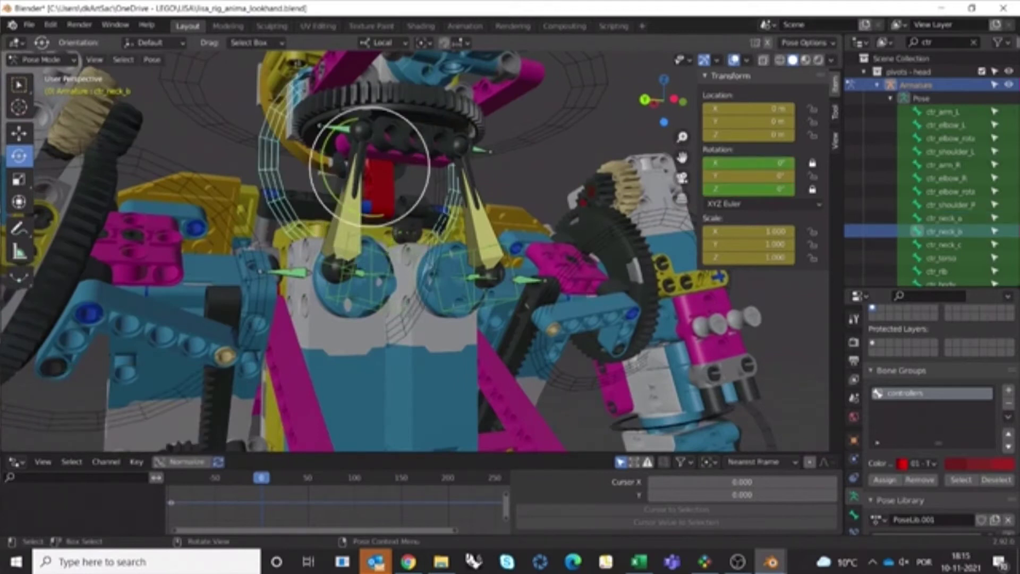
mouse_move(322, 155)
mouse_down()
mouse_move(322, 171)
mouse_move(322, 149)
mouse_move(346, 139)
mouse_move(326, 161)
mouse_up()
scroll(327, 161, down, 5)
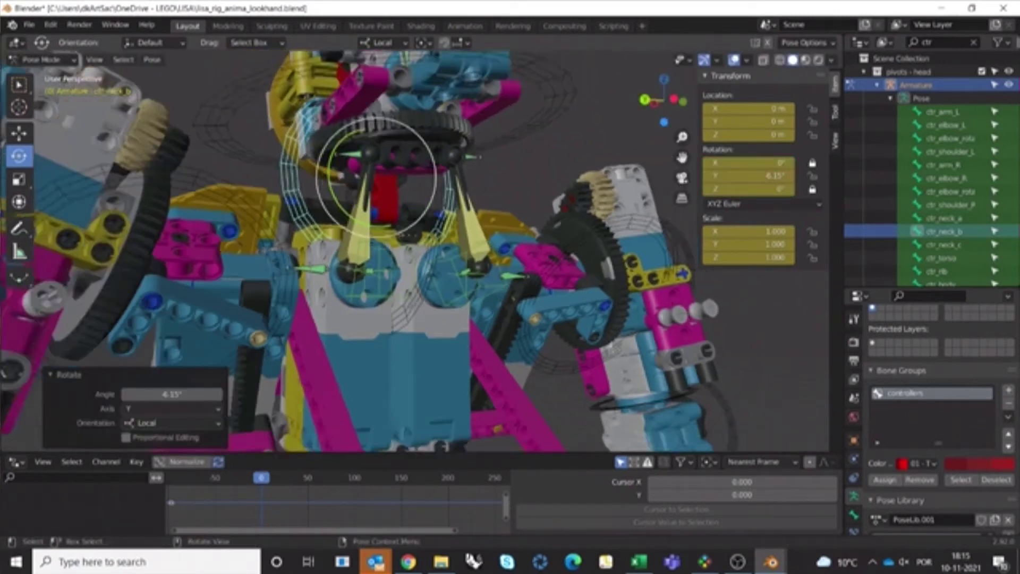
Rotate the left arm controller ctr_arm_L by about 20.9° around its local Y axis.
middle_drag(326, 162, 335, 162)
middle_drag(361, 255, 549, 257)
scroll(425, 249, up, 5)
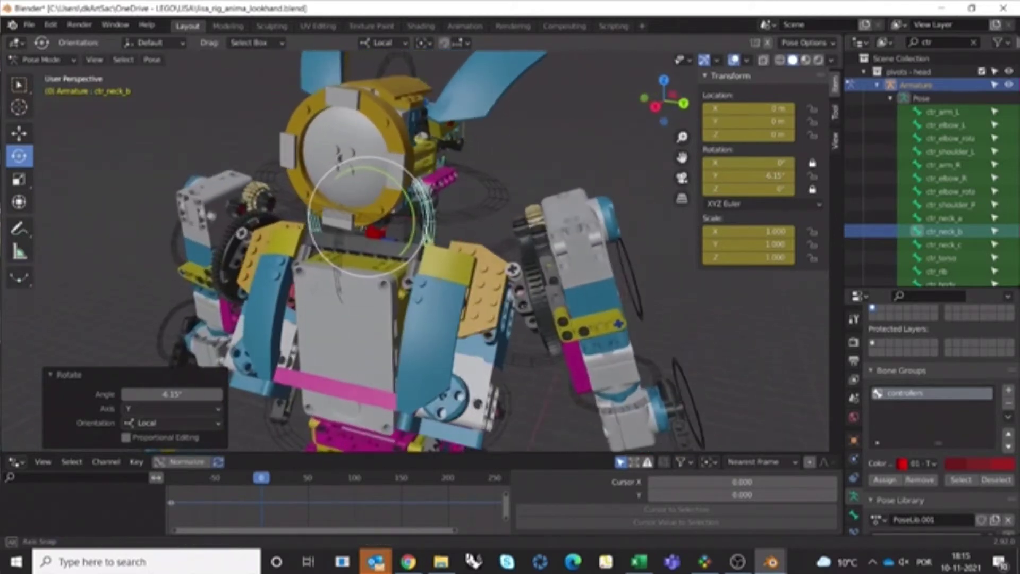
mouse_move(378, 259)
middle_down()
mouse_move(462, 263)
mouse_move(372, 266)
middle_up()
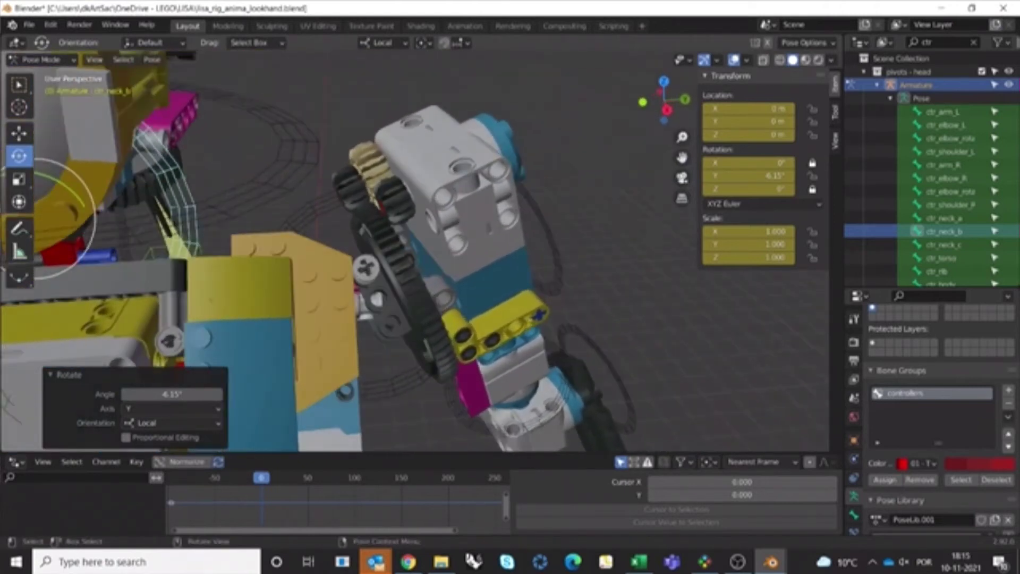
click(554, 261)
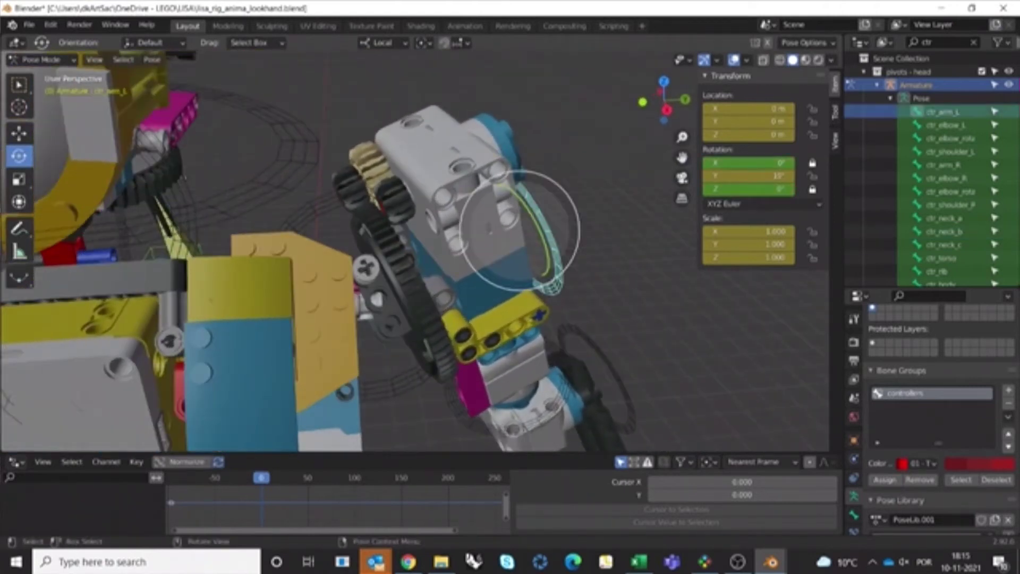
mouse_move(544, 244)
mouse_down()
mouse_move(540, 233)
mouse_move(552, 253)
mouse_up()
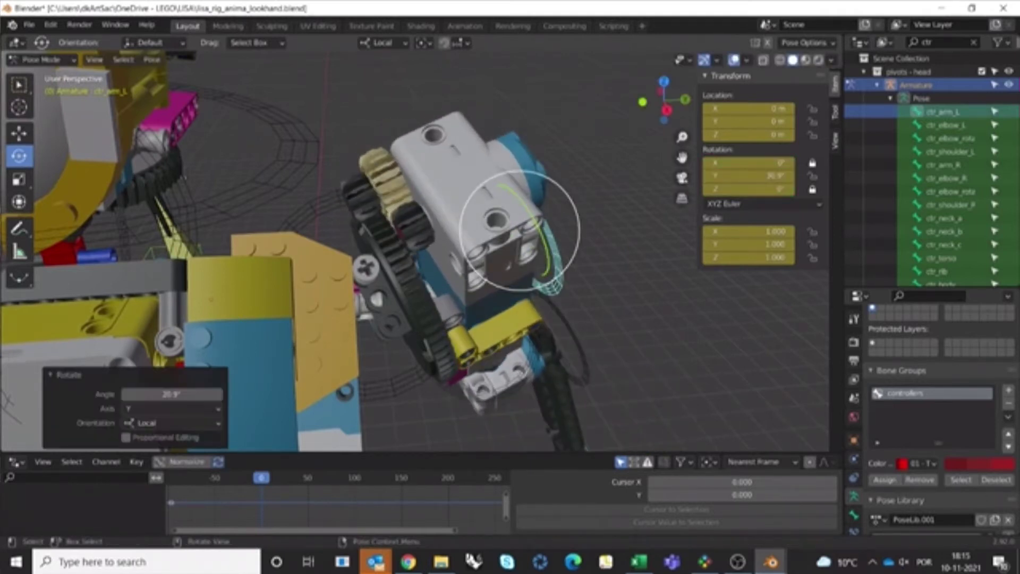
Undo the last rotation of the left arm controller ctr_arm_L.
click(598, 249)
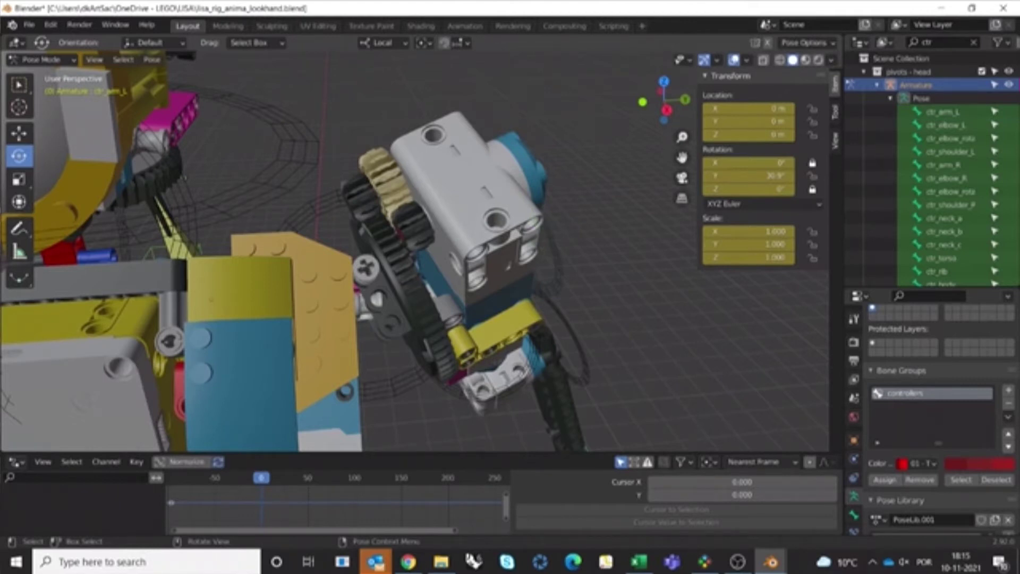
key(ctrl+z)
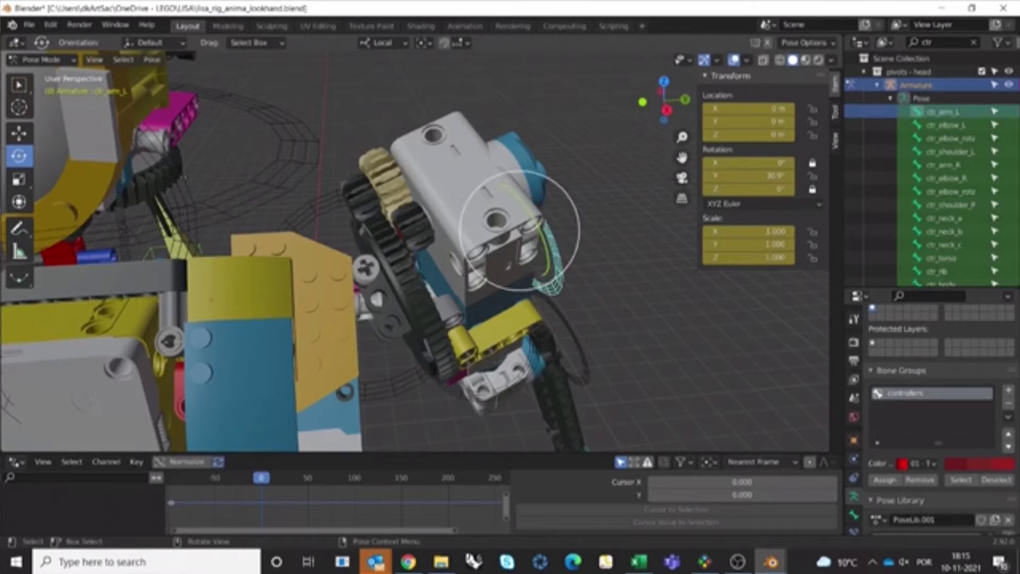
key(ctrl+z)
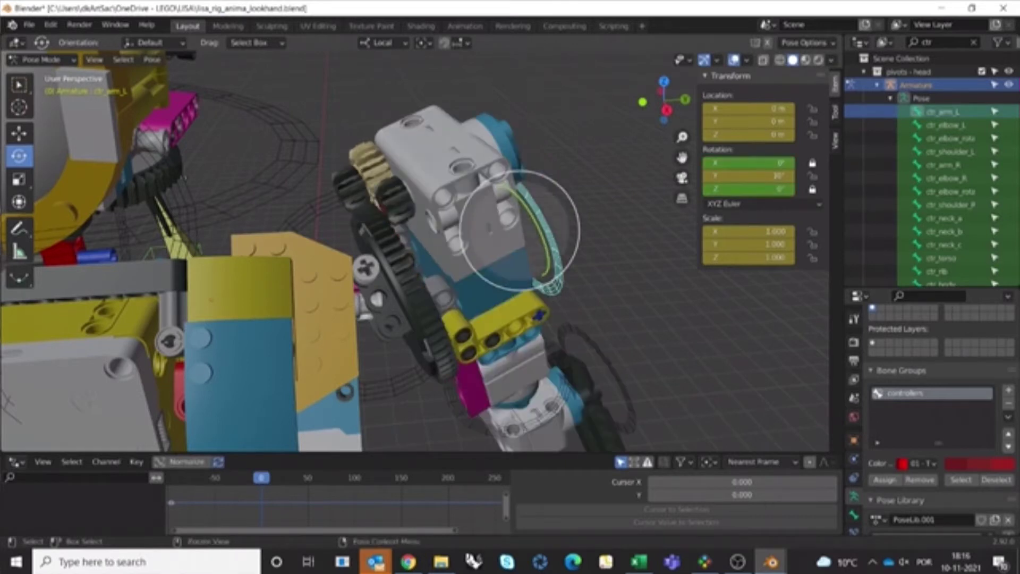
Enlarge the editor area below the 3D viewport and switch it to the Timeline.
drag(154, 452, 154, 353)
click(16, 362)
key(Escape)
click(15, 361)
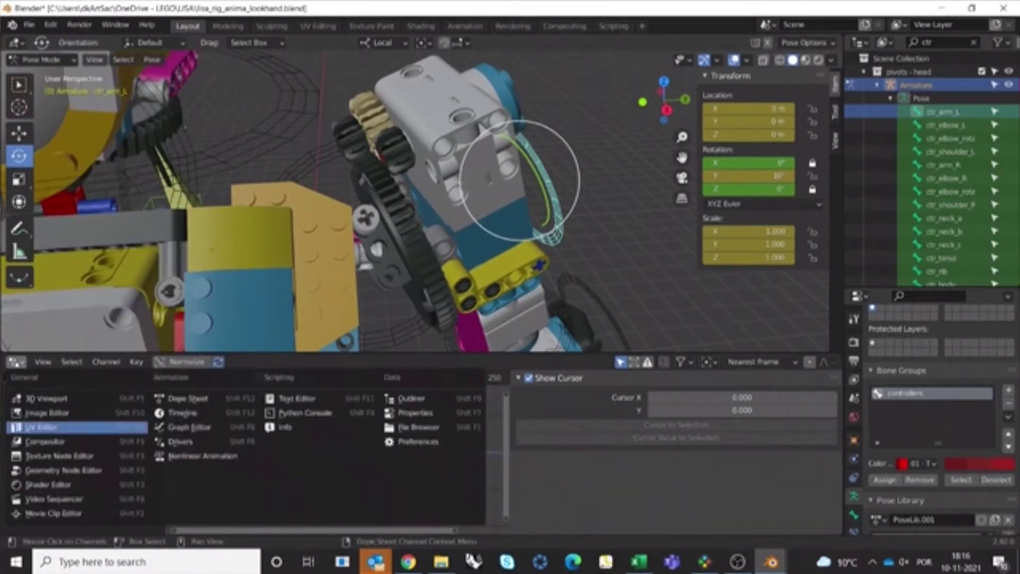
click(196, 413)
Deselect all bones and play the robot's animation from frame 1 with the whole robot in view.
key(alt+a)
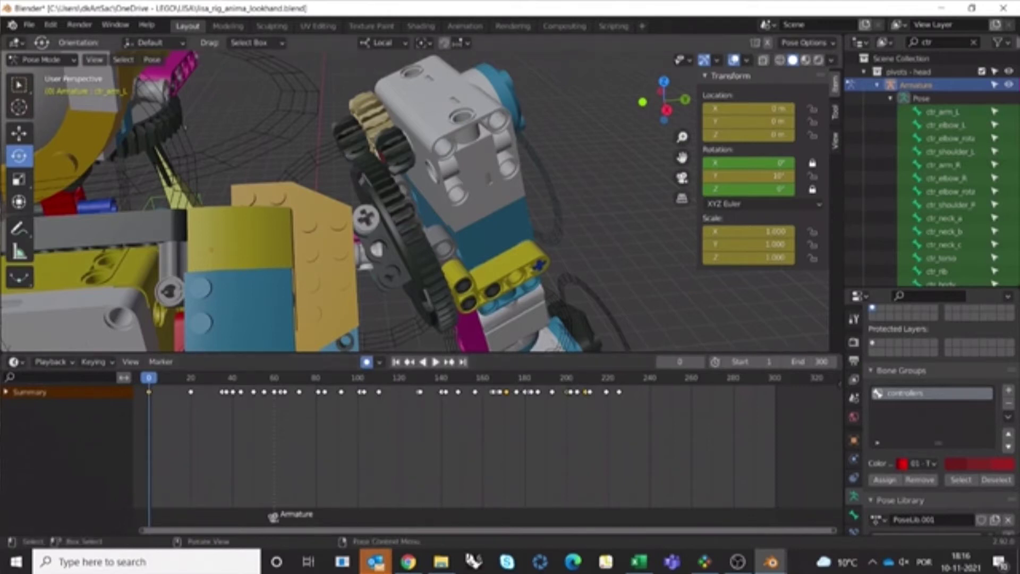
scroll(420, 202, down, 10)
middle_drag(420, 202, 367, 208)
middle_drag(269, 317, 346, 222)
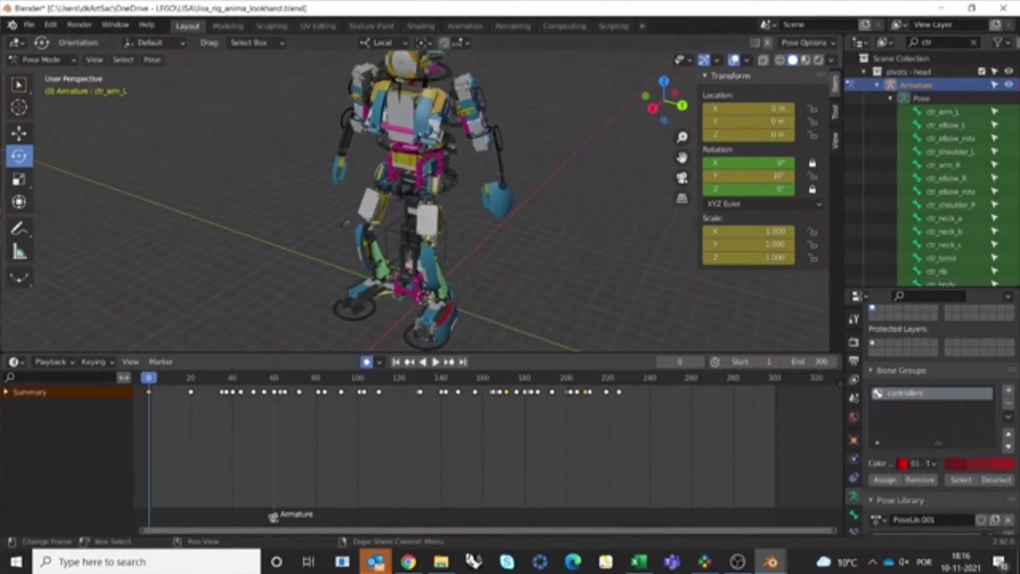
key(space)
key(space)
mouse_move(340, 223)
shift+middle_down()
mouse_move(346, 246)
mouse_move(332, 229)
shift+middle_up()
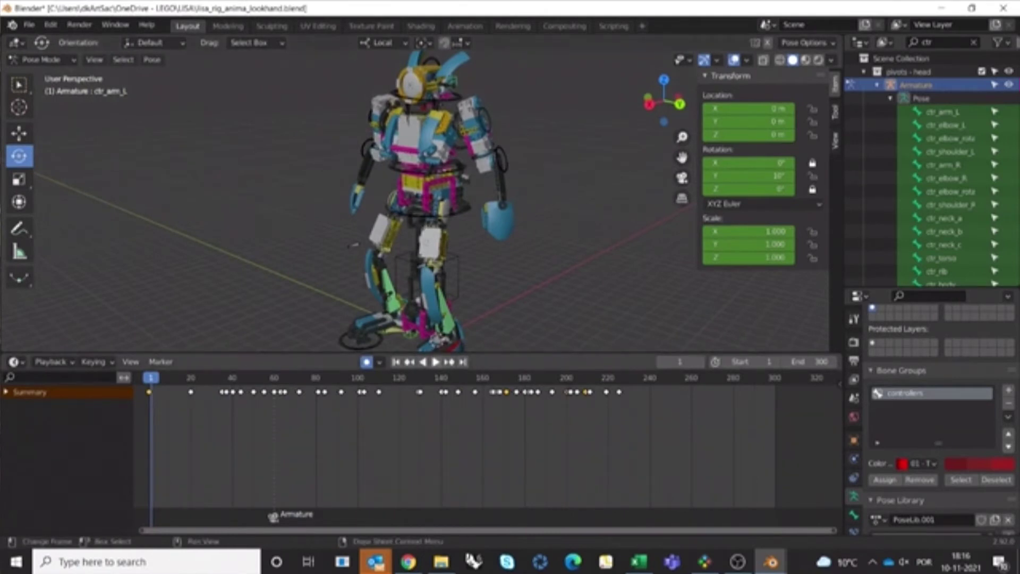
key(space)
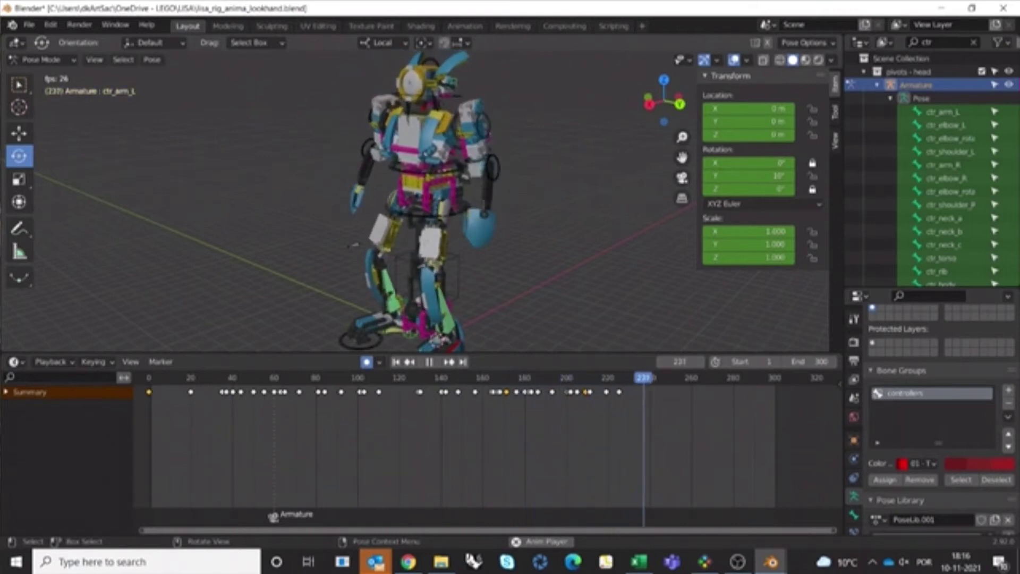
Scrub back to replay the early part of the animation, stop playback, and return the playhead to frame 0.
drag(635, 378, 218, 378)
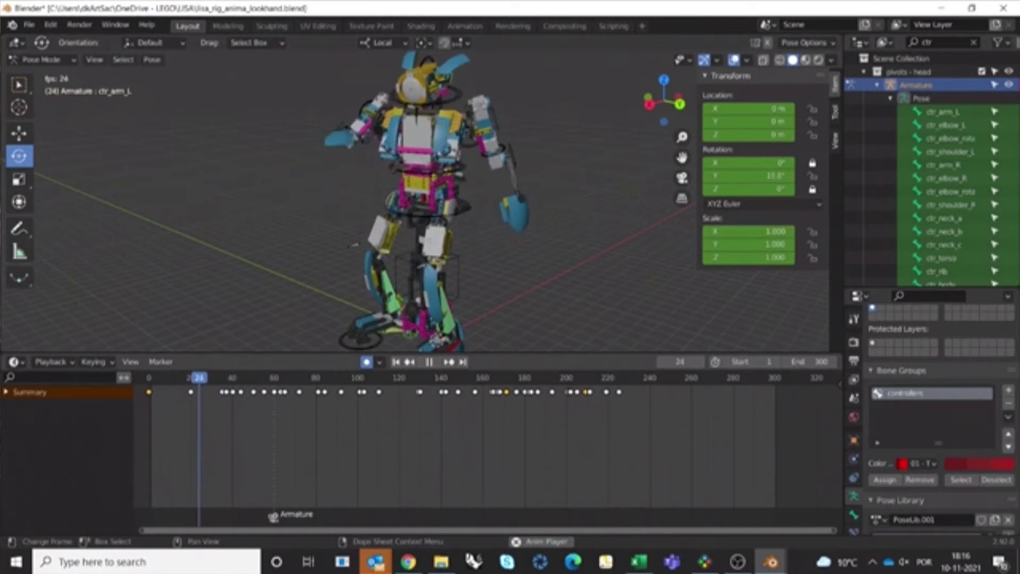
key(space)
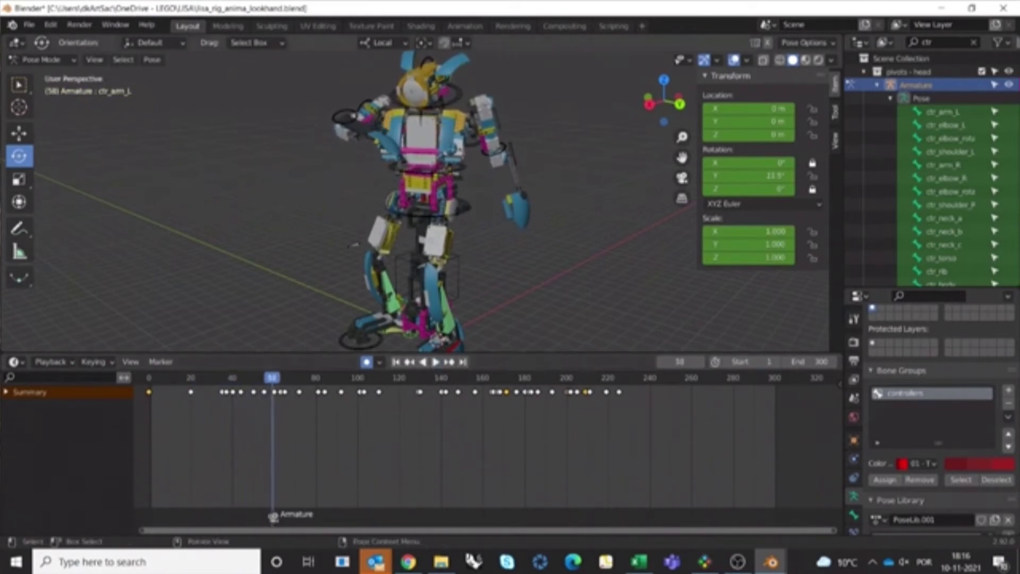
drag(271, 378, 149, 378)
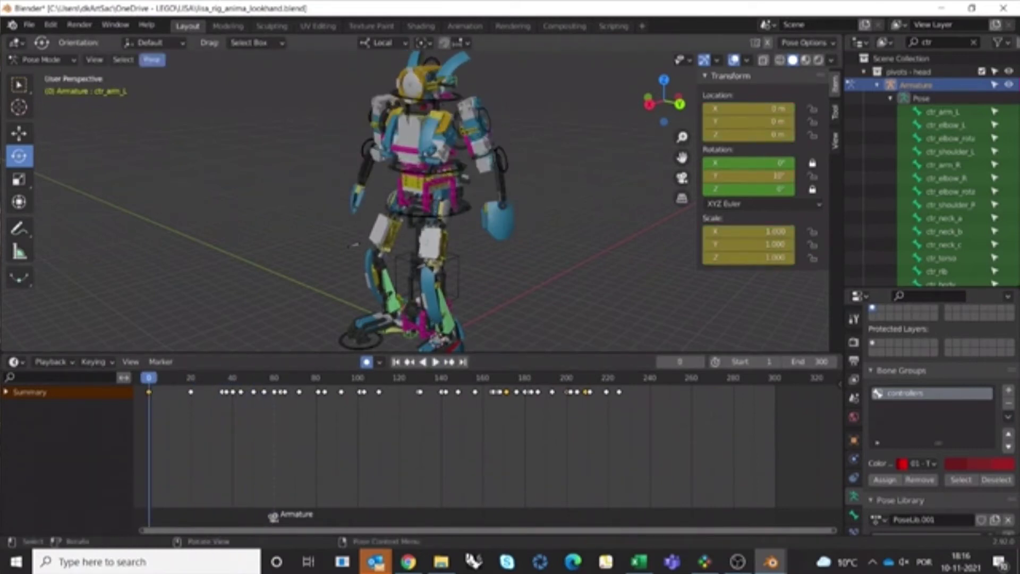
Open lisa_rig_anima_dance.blend from the LISA folder, discarding the changes to the current file.
click(29, 24)
click(46, 52)
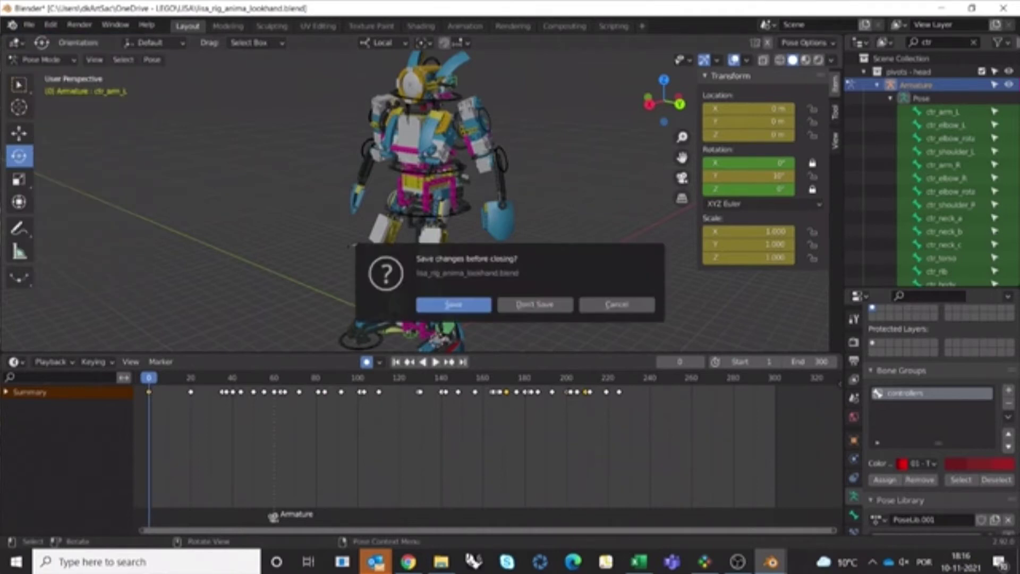
click(535, 305)
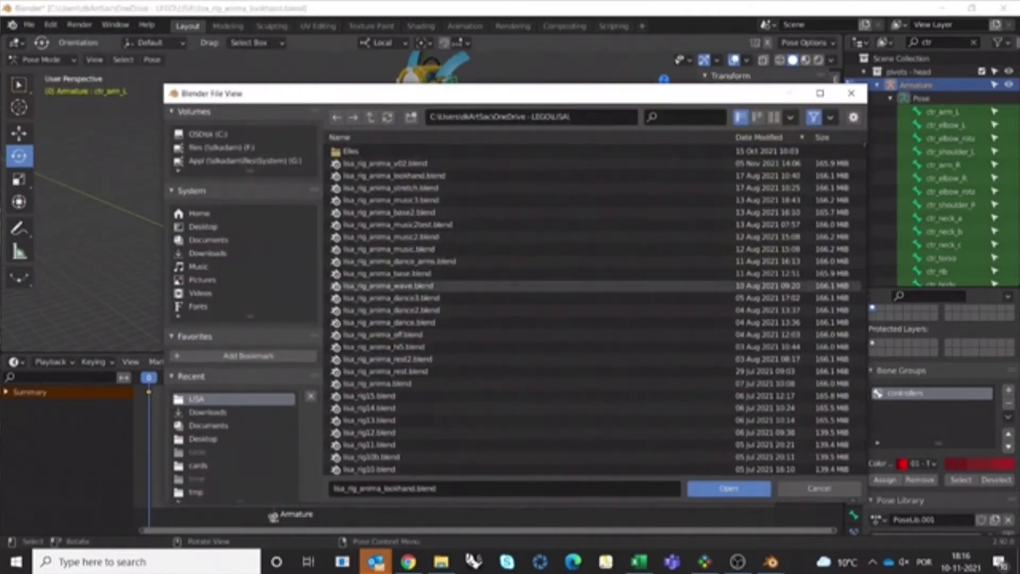
scroll(535, 311, down, 1)
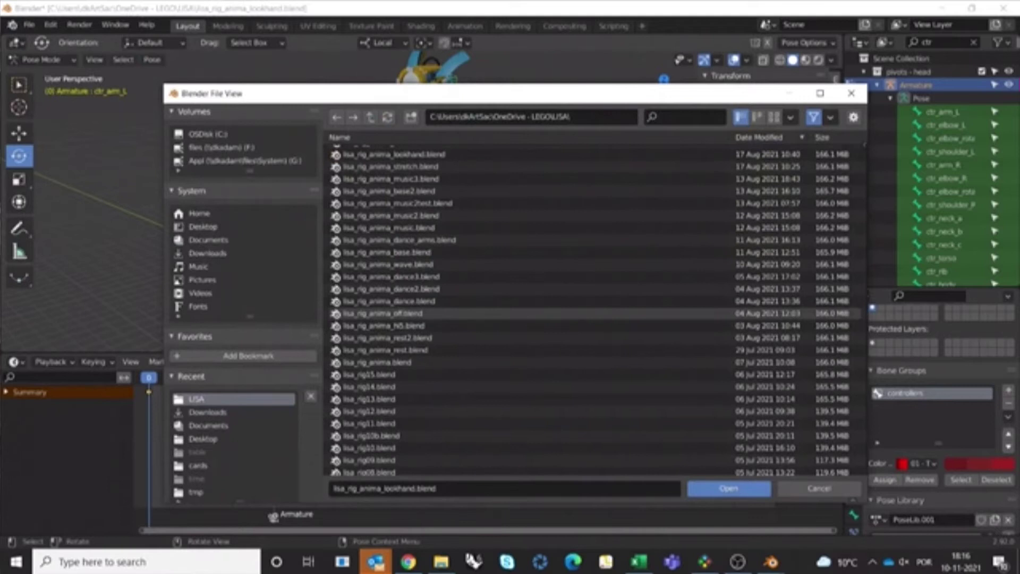
click(478, 301)
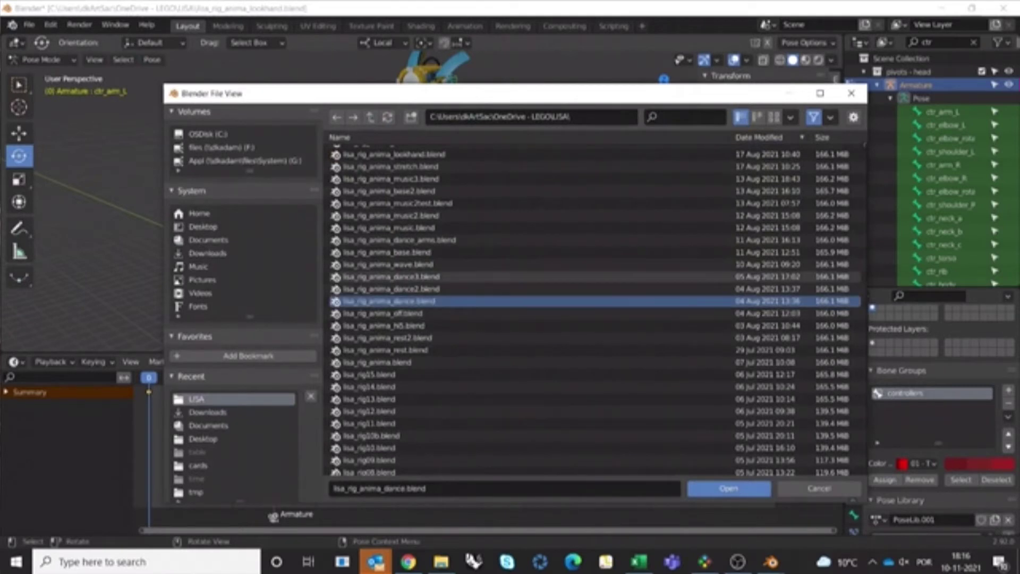
click(728, 488)
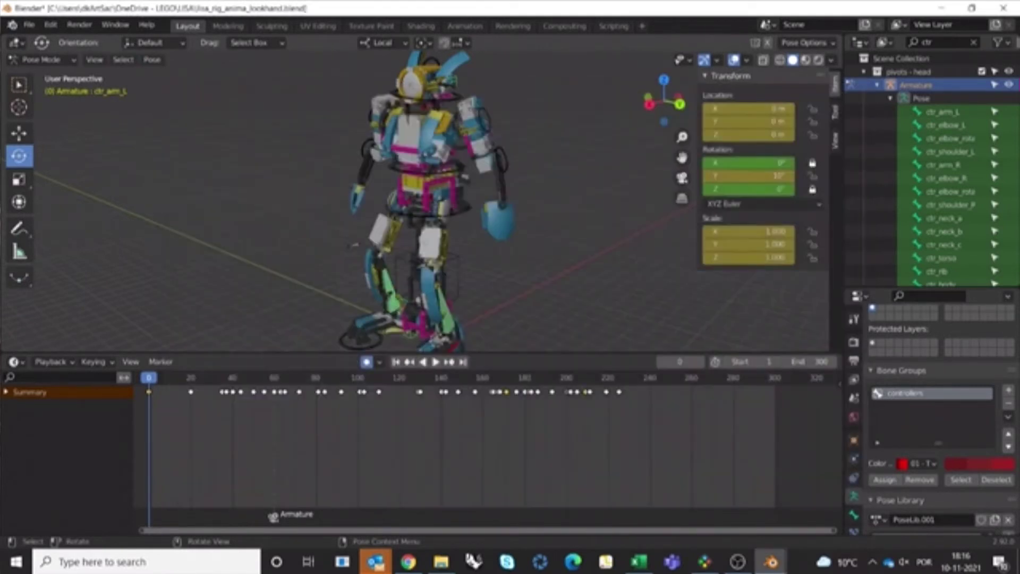